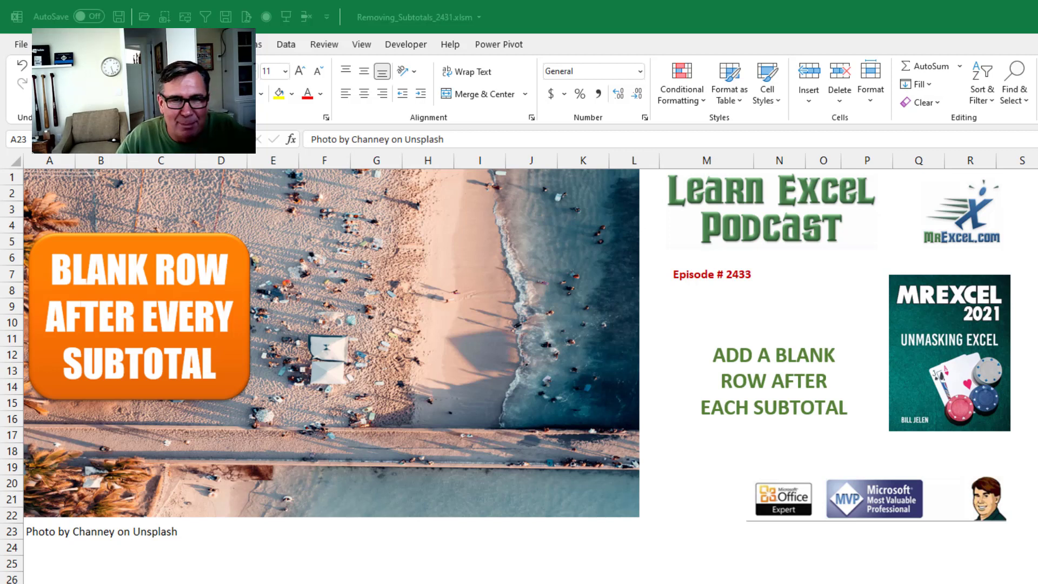
Switch from the title sheet to the subtotaled customer sales data sheet.
key("ctrl+Page_Down")
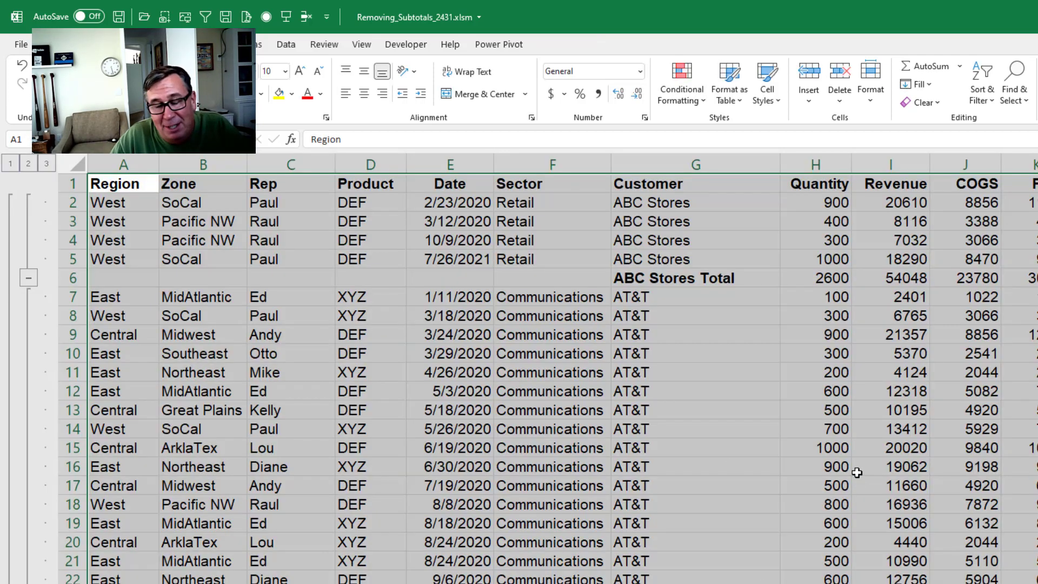
Collapse the list to outline level 2 and select the Customer column of total rows.
left_click(29, 164)
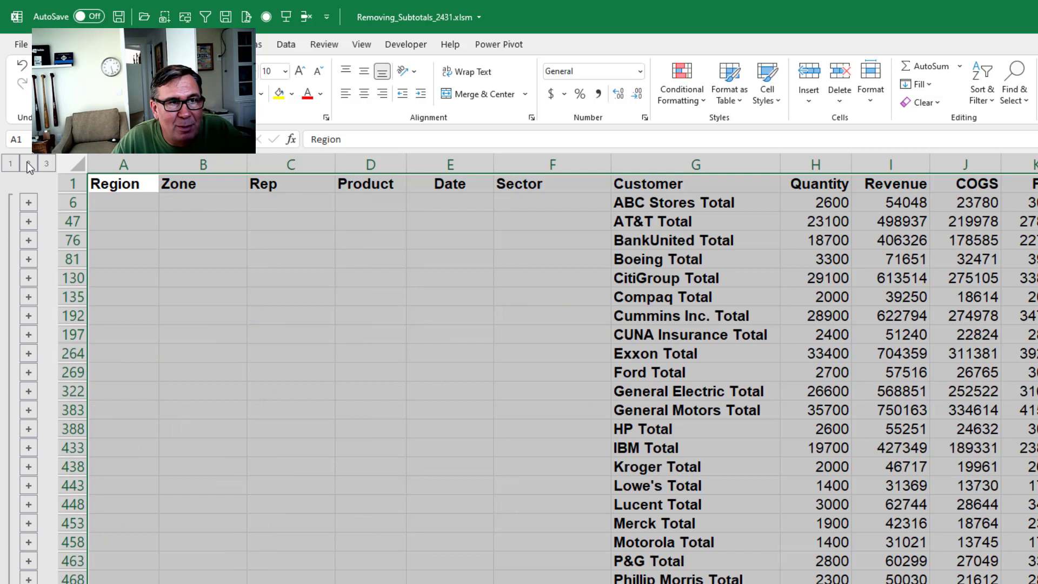
left_click(675, 203)
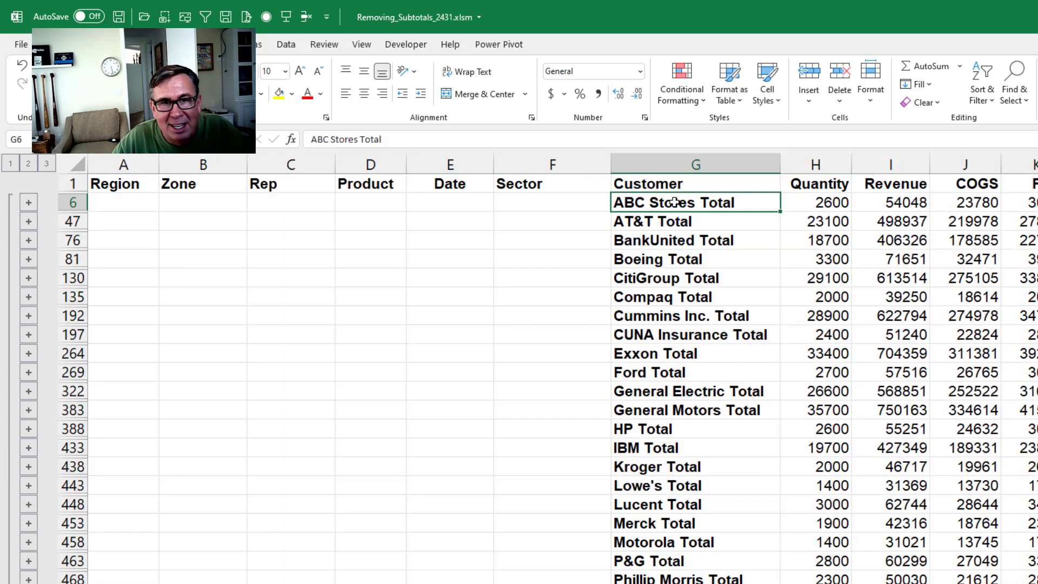
key("alt+h")
key("o")
key("h")
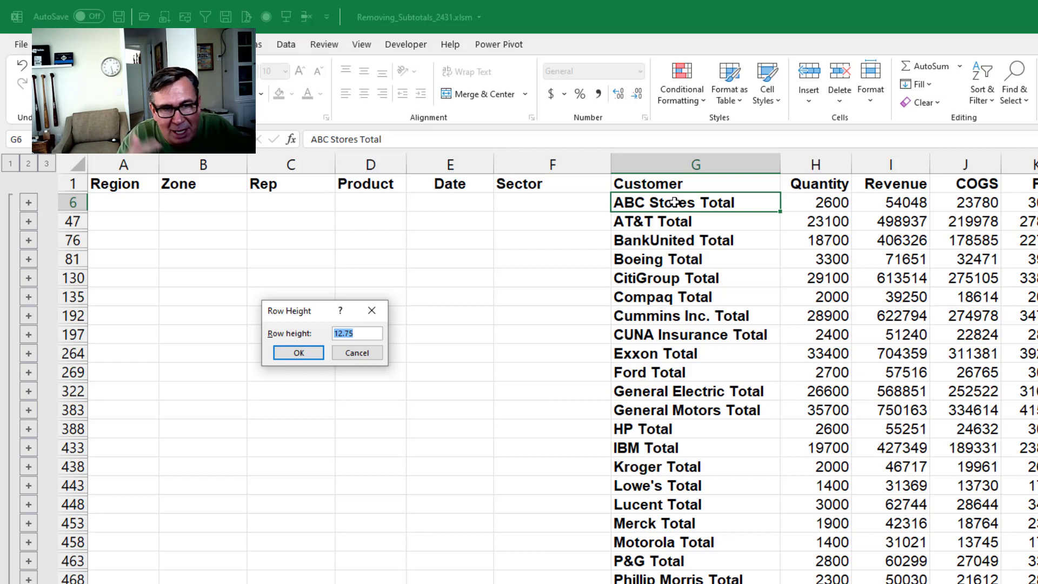
key("Escape")
key("ctrl+Up")
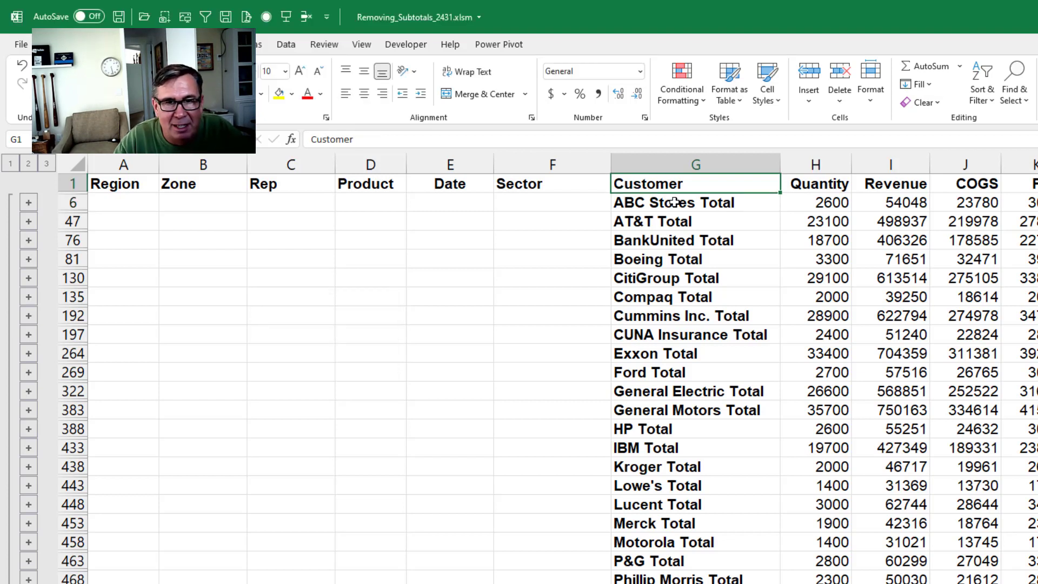
key("ctrl+space")
scroll(675, 203, "down", 1)
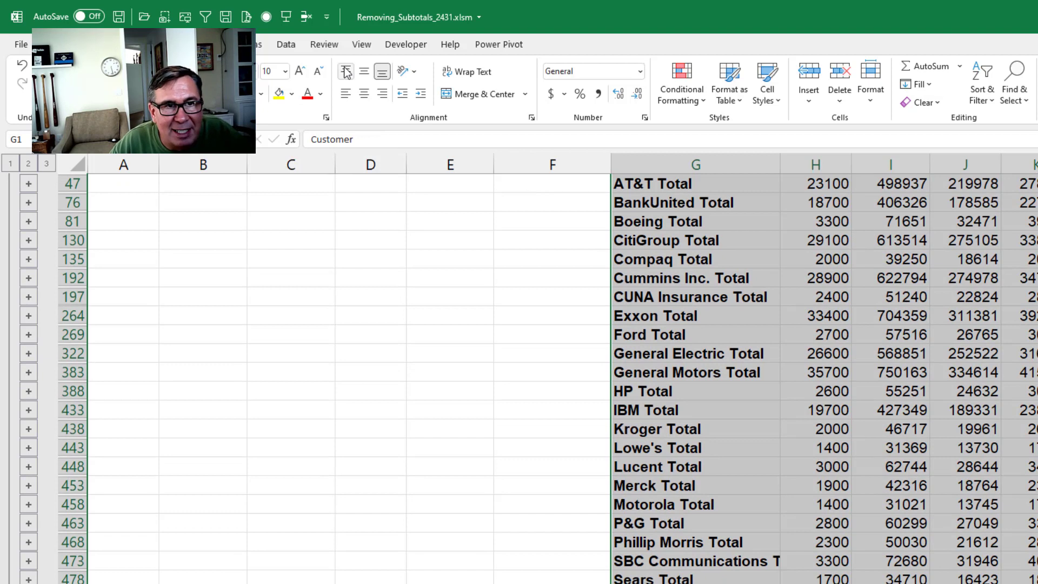
scroll(347, 73, "up", 1)
Set the customer total rows from ABC Stores Total downward to a 25.5 row height.
left_click(643, 205)
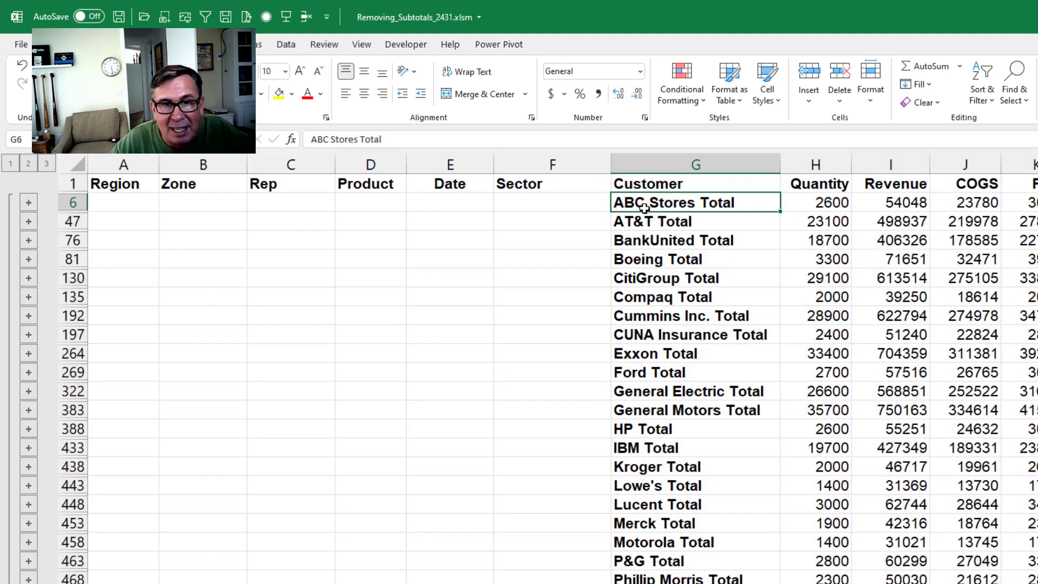
key("ctrl+shift+Down")
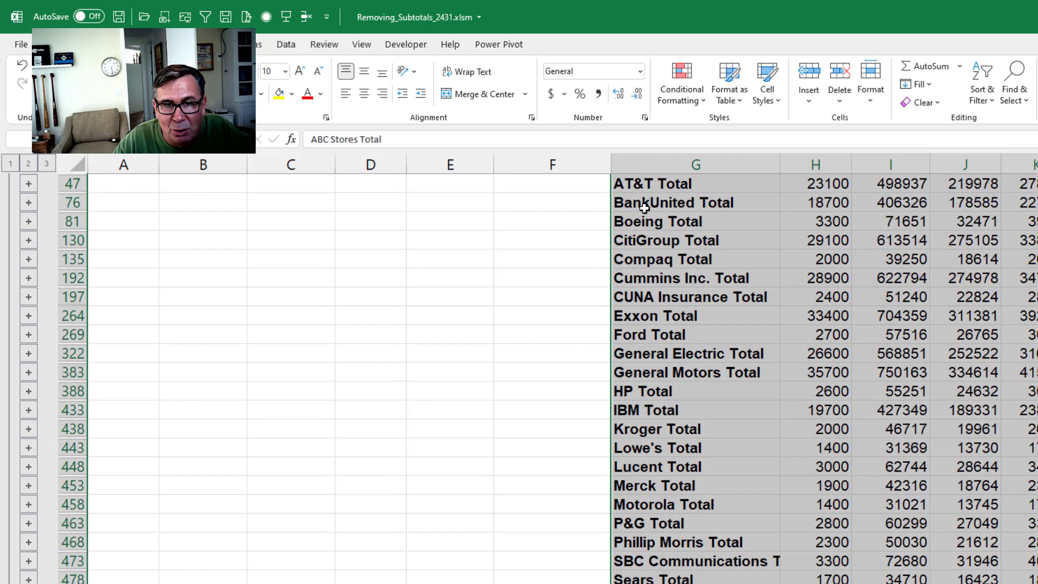
scroll(645, 208, "up", 1)
scroll(644, 208, "up", 1)
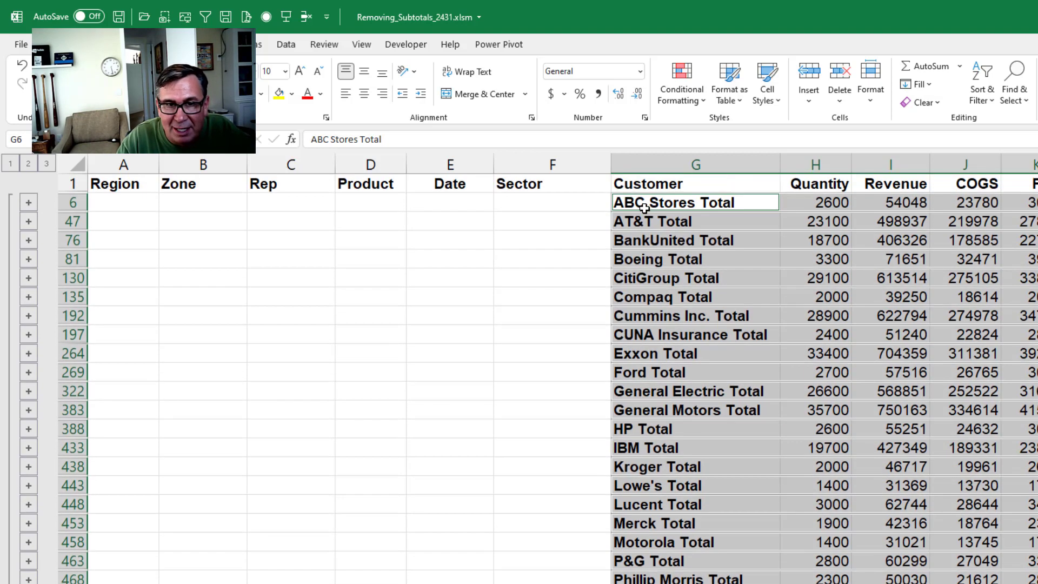
key("alt+o")
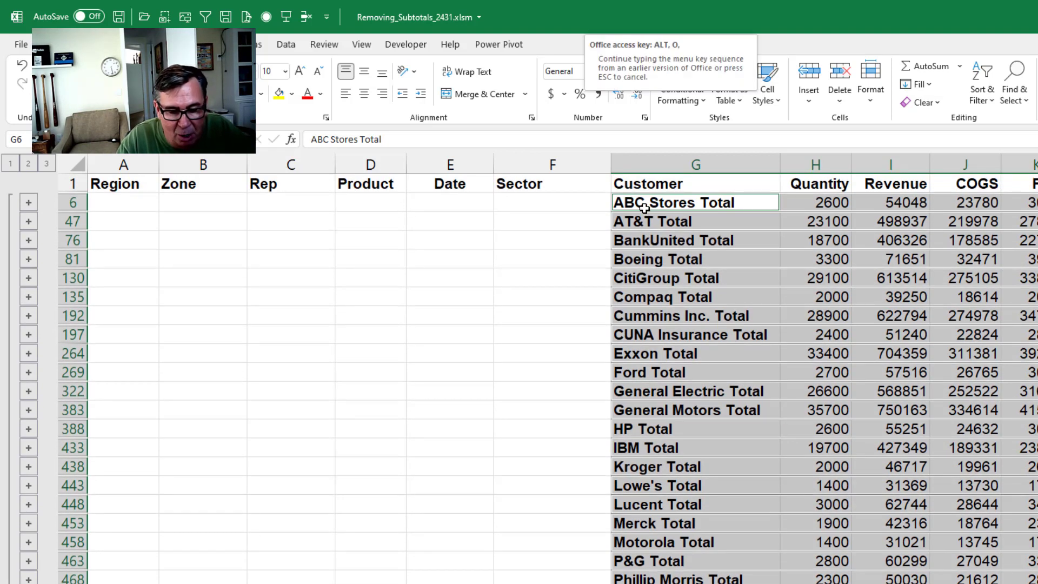
key("e")
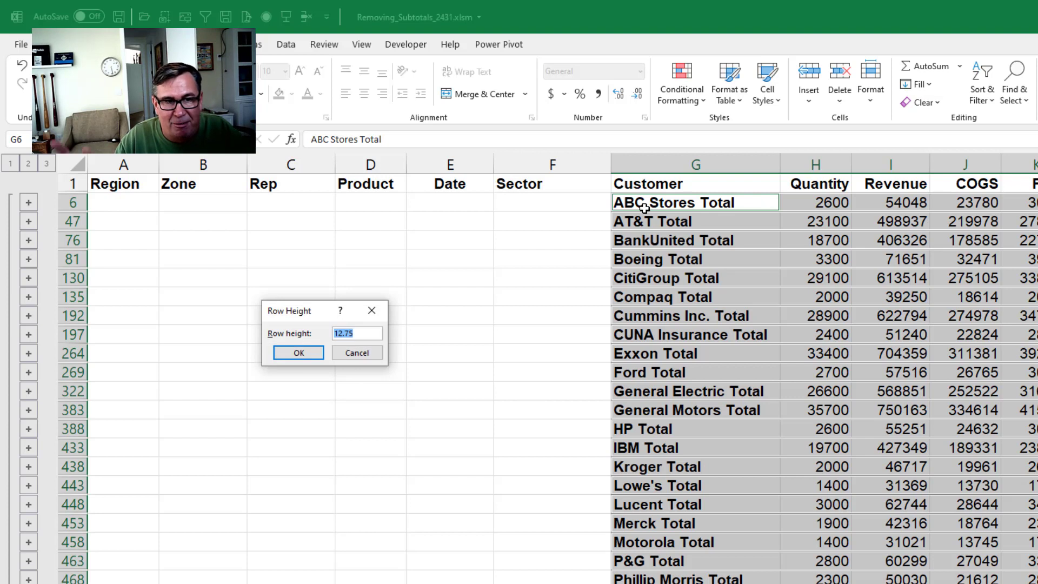
type("25.")
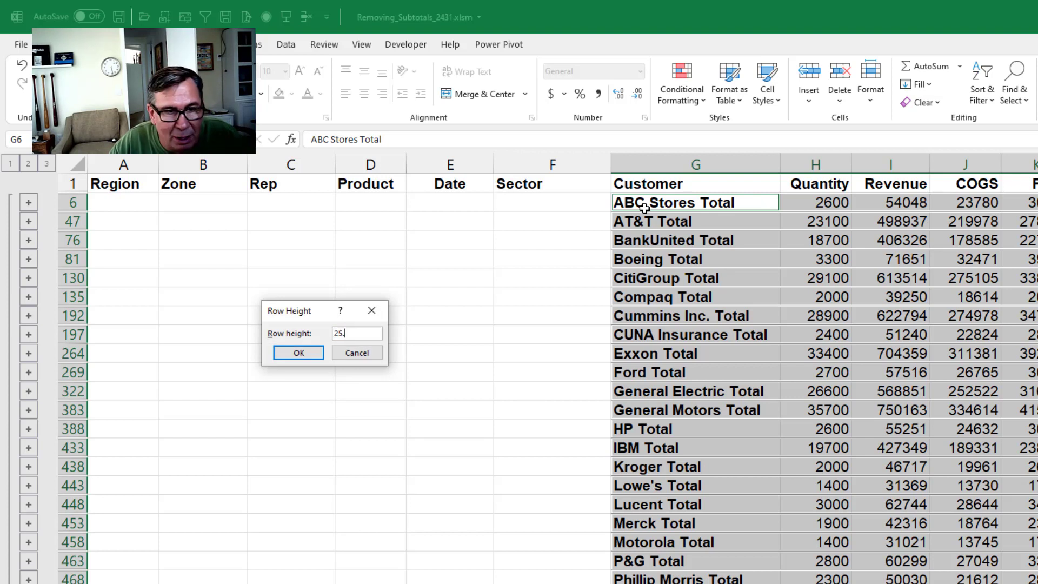
left_click(299, 352)
left_click(762, 304)
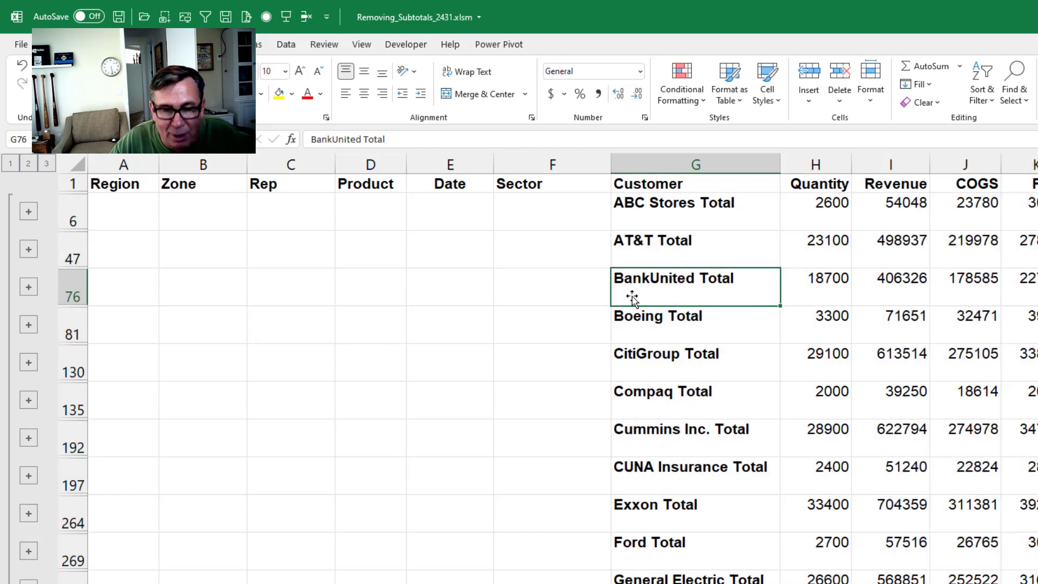
Expand all detail rows, then autofit every worksheet row back to standard height.
left_click(48, 164)
scroll(760, 348, "down", 1)
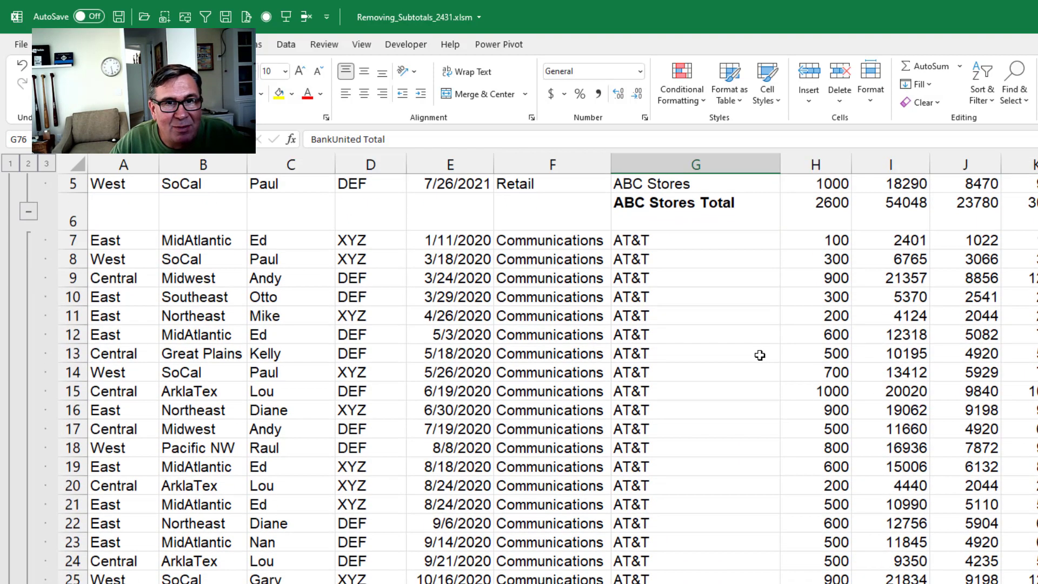
scroll(760, 348, "up", 1)
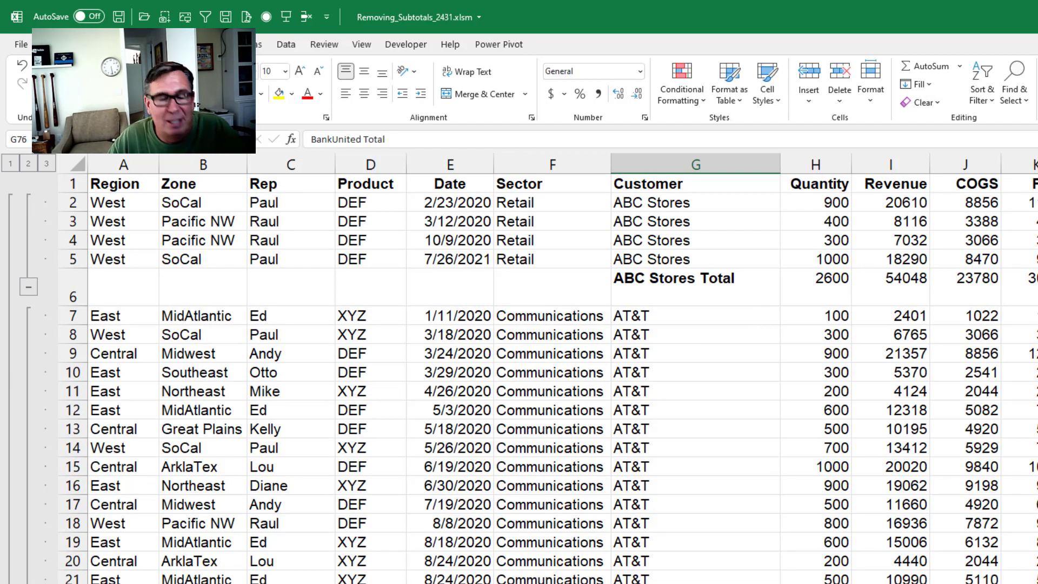
key("ctrl+a")
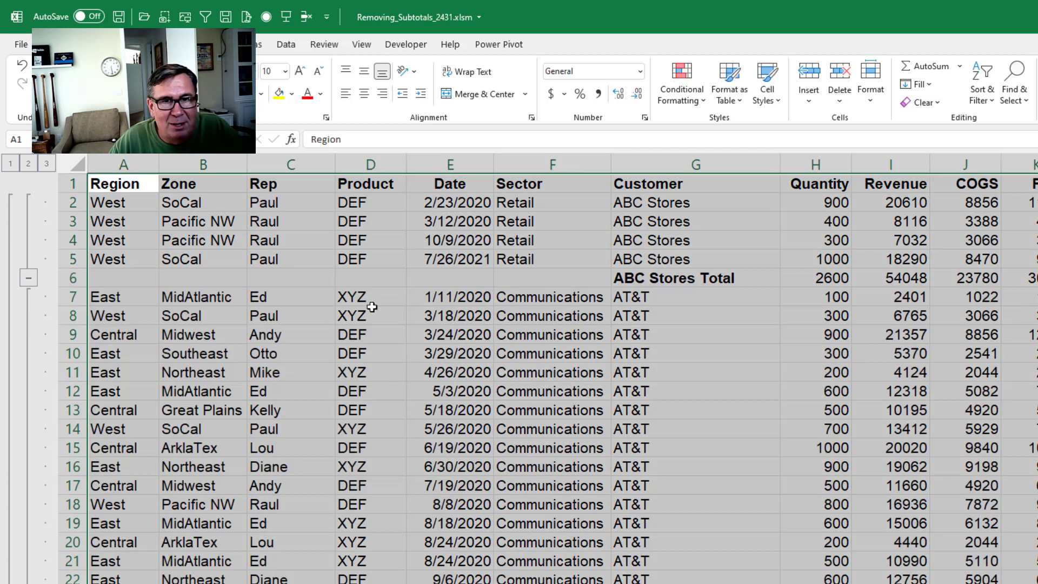
double_click(74, 306)
Enter 1 in column L beside each customer total through Grand Total, then re-expand the list.
left_click(29, 165)
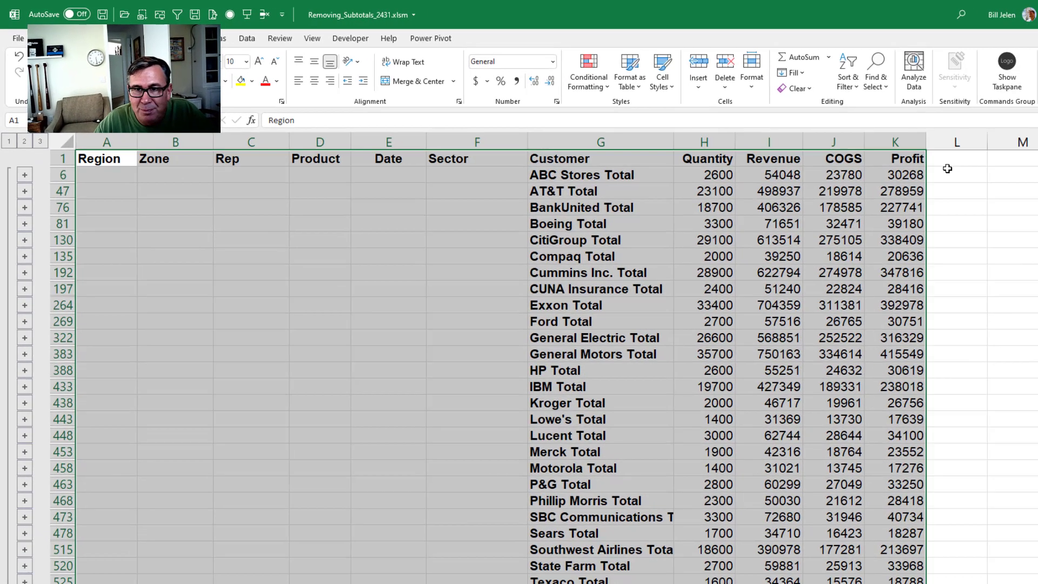
left_click(951, 179)
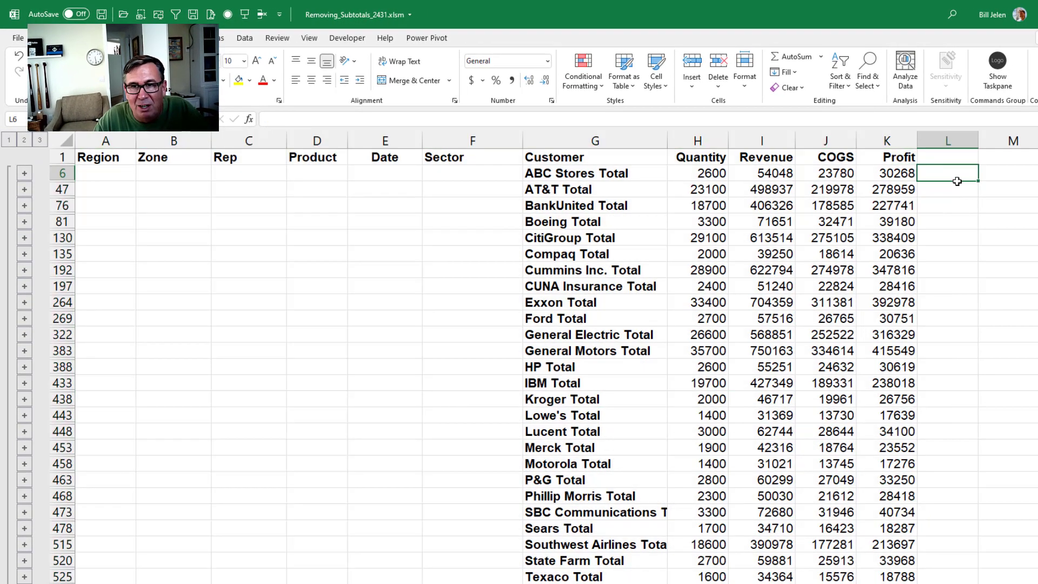
left_click_drag(956, 180, 957, 181)
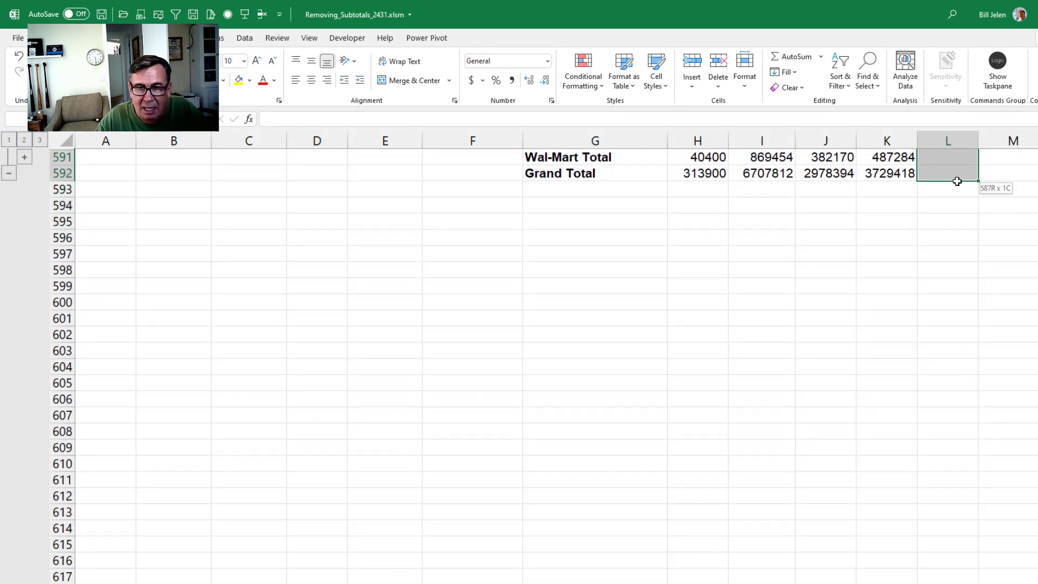
left_click_drag(957, 181, 956, 180)
scroll(956, 181, "up", 10)
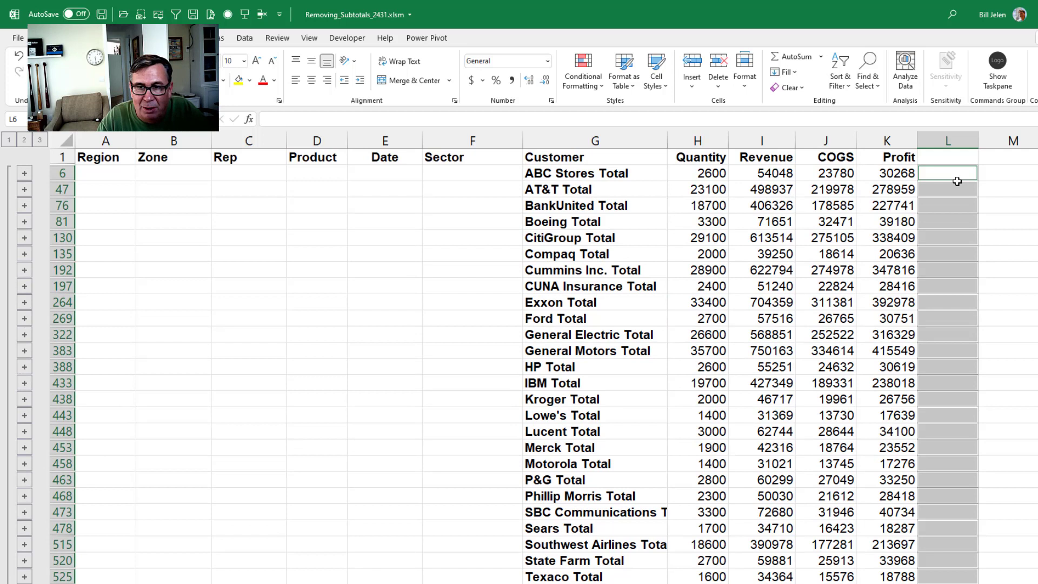
type("1")
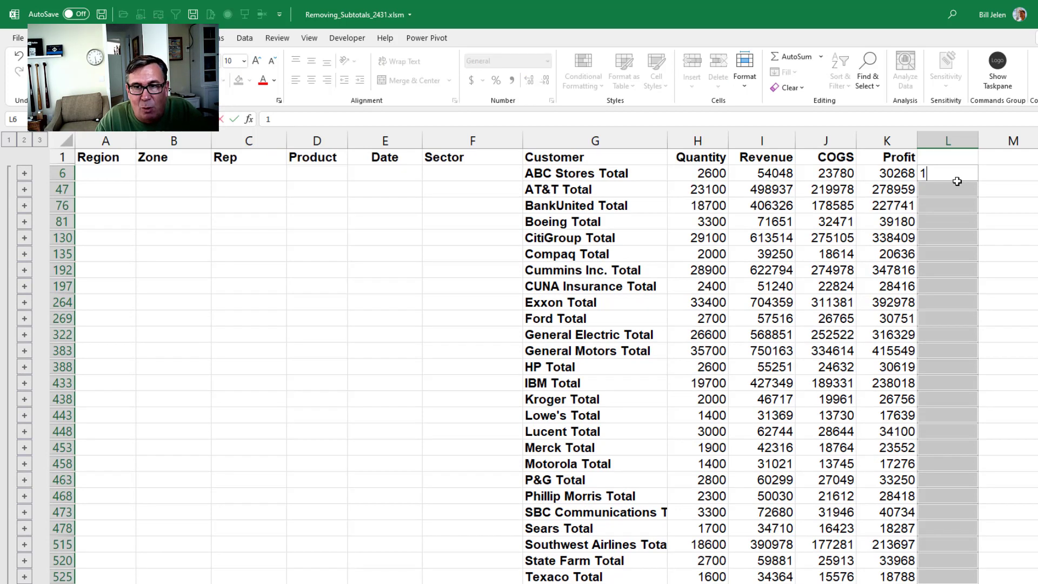
key("ctrl+Return")
key("Up")
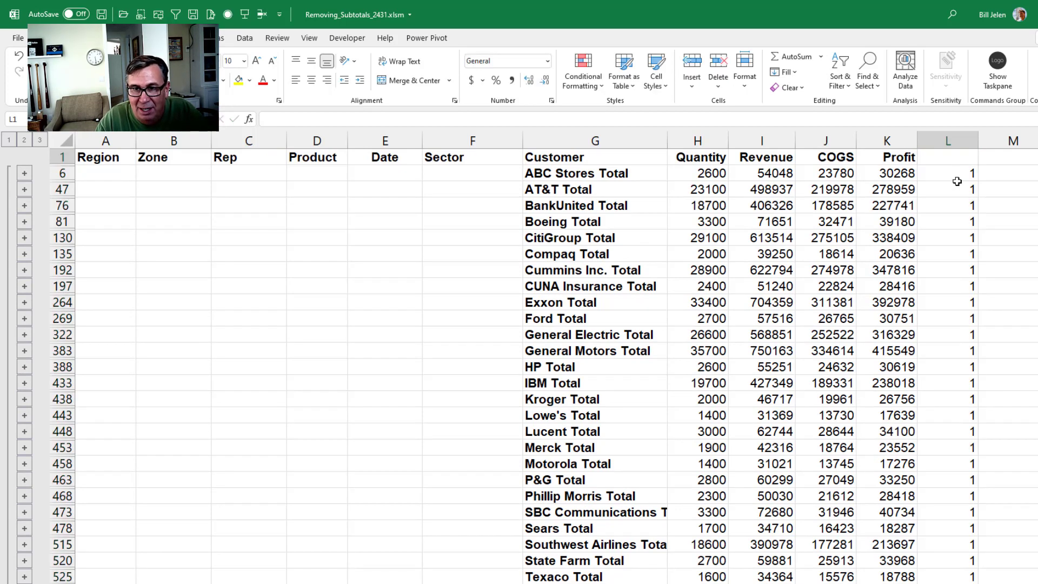
left_click(42, 140)
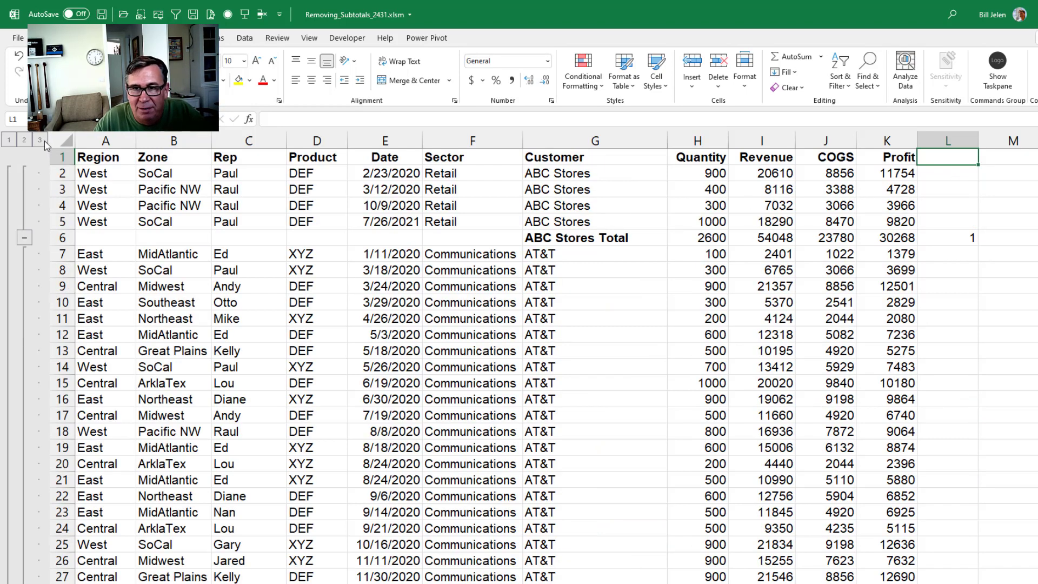
Insert a cell at L3 shifting cells down, moving the helper 1s down one row.
key("Down")
key("Down")
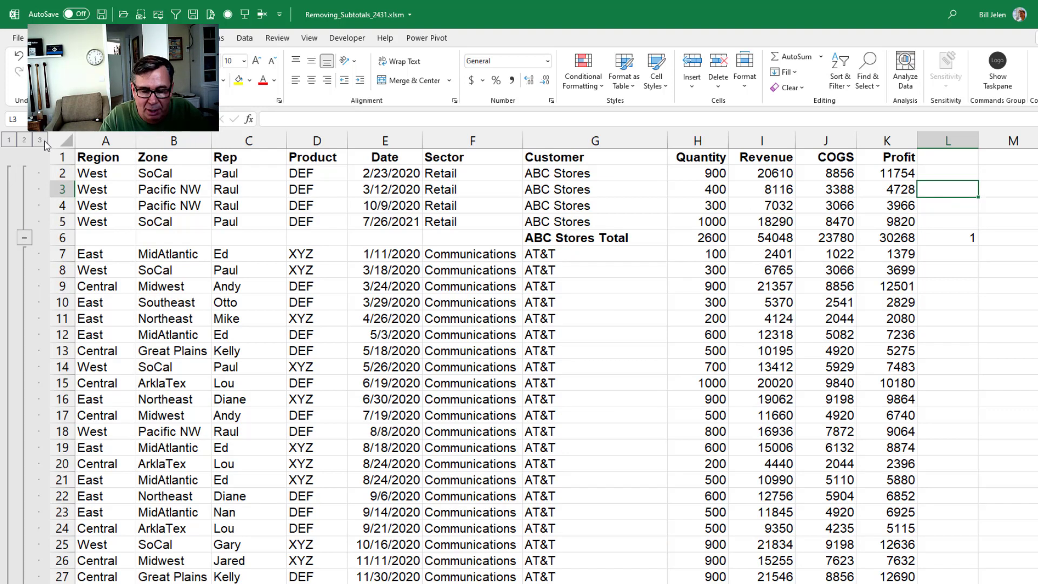
key("ctrl+shift+plus")
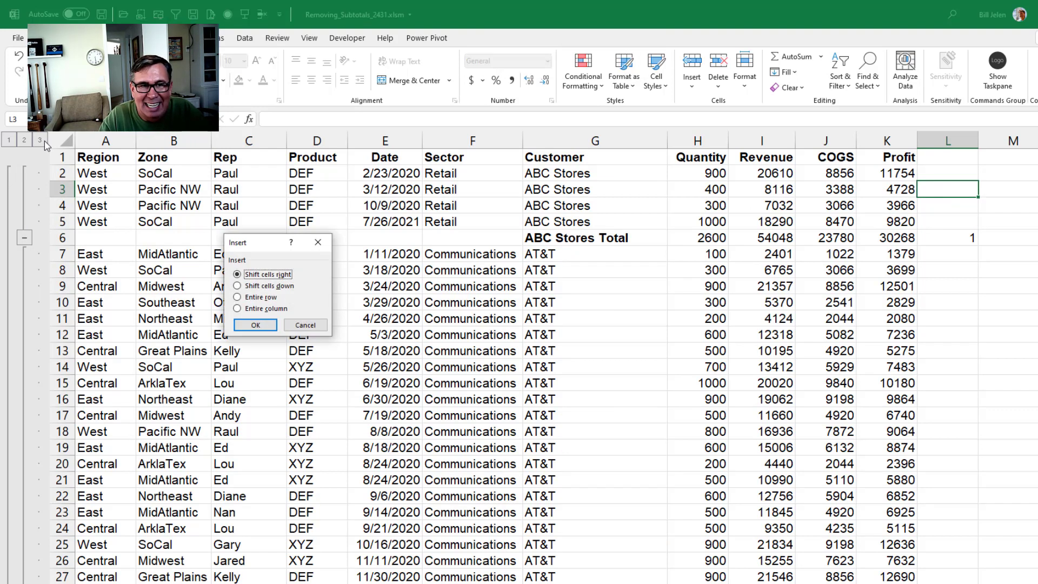
key("Down")
key("Return")
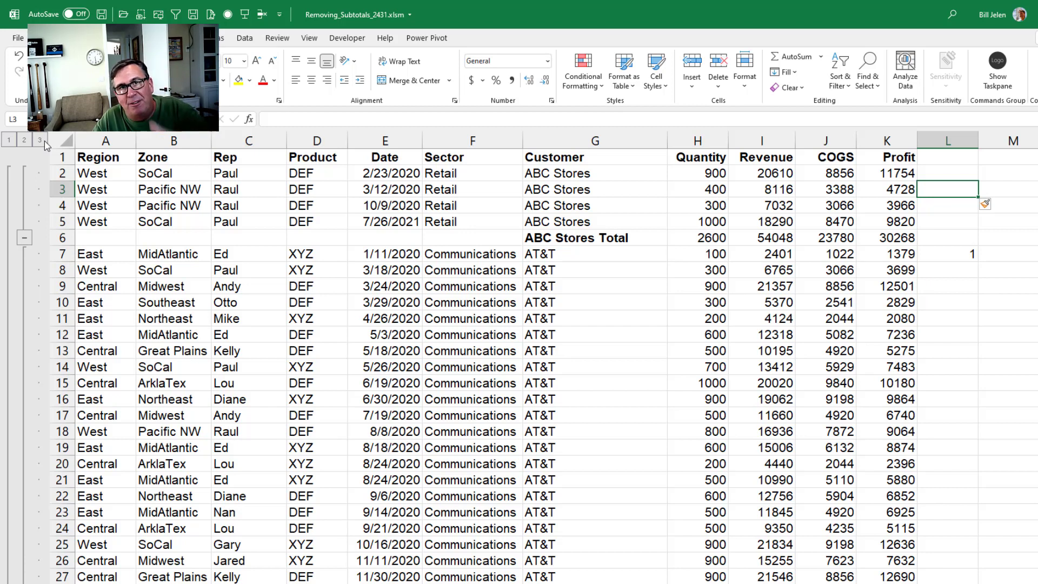
key("shift+Down")
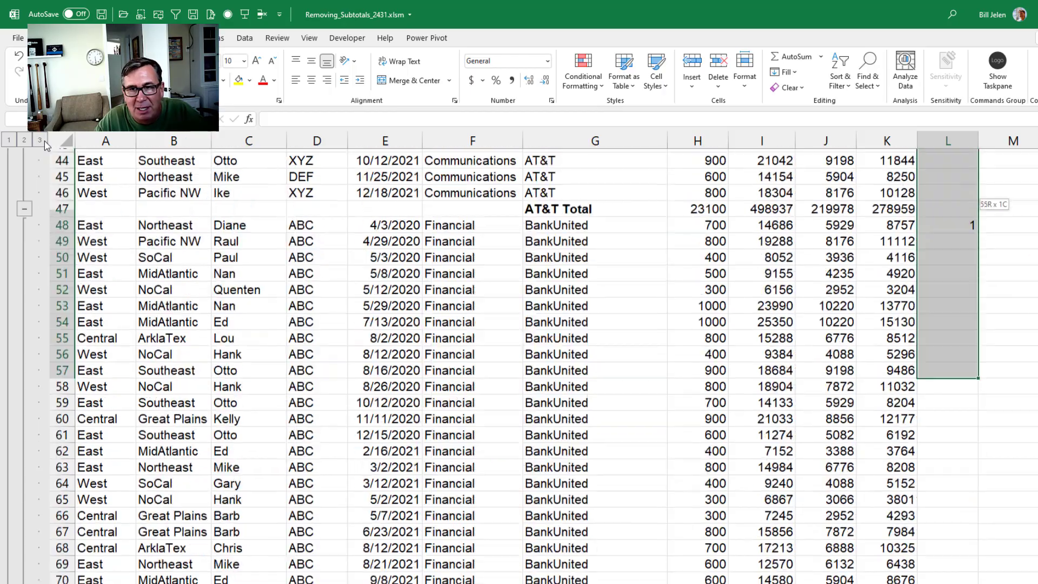
Use Go To Special with Constants to select only the helper 1s in column L.
key("shift+Down")
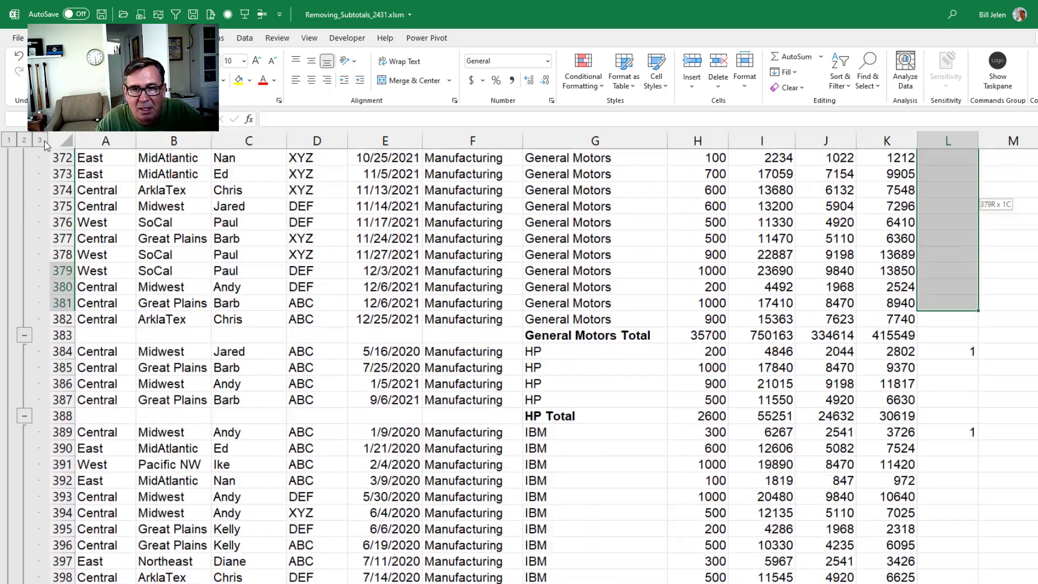
key("shift+Down")
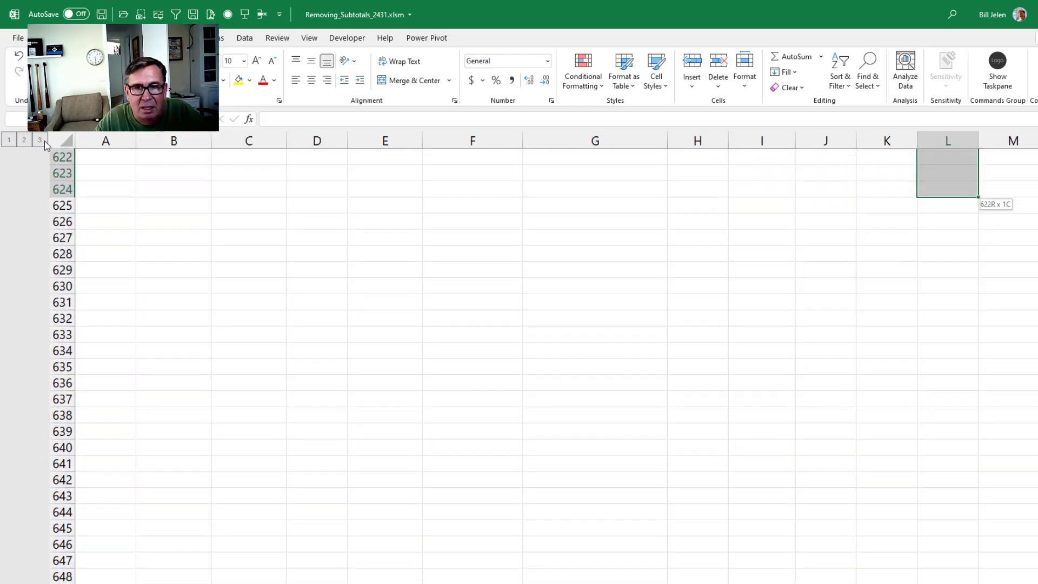
key("F5")
key("alt+s")
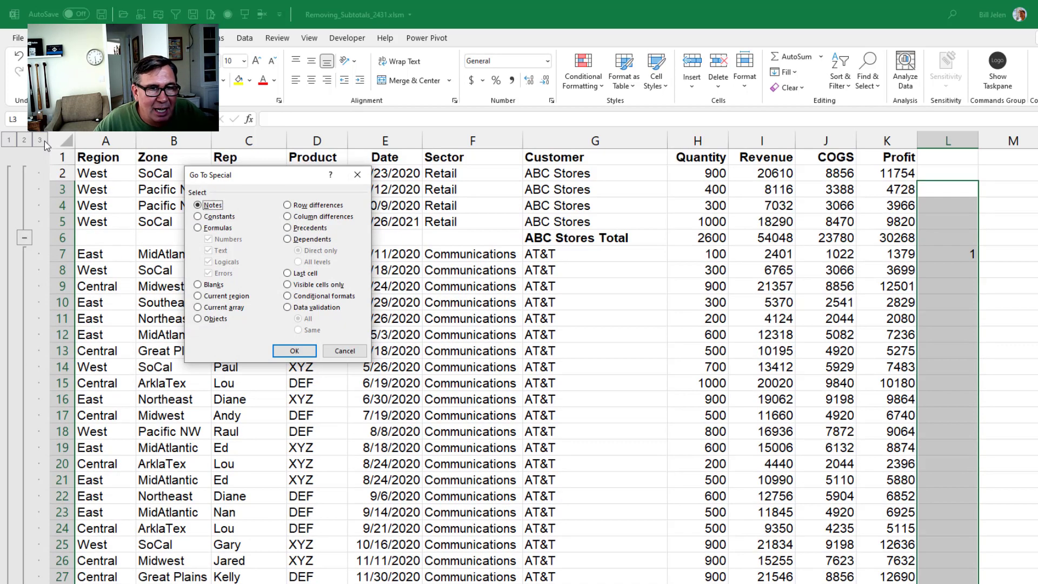
left_click(198, 216)
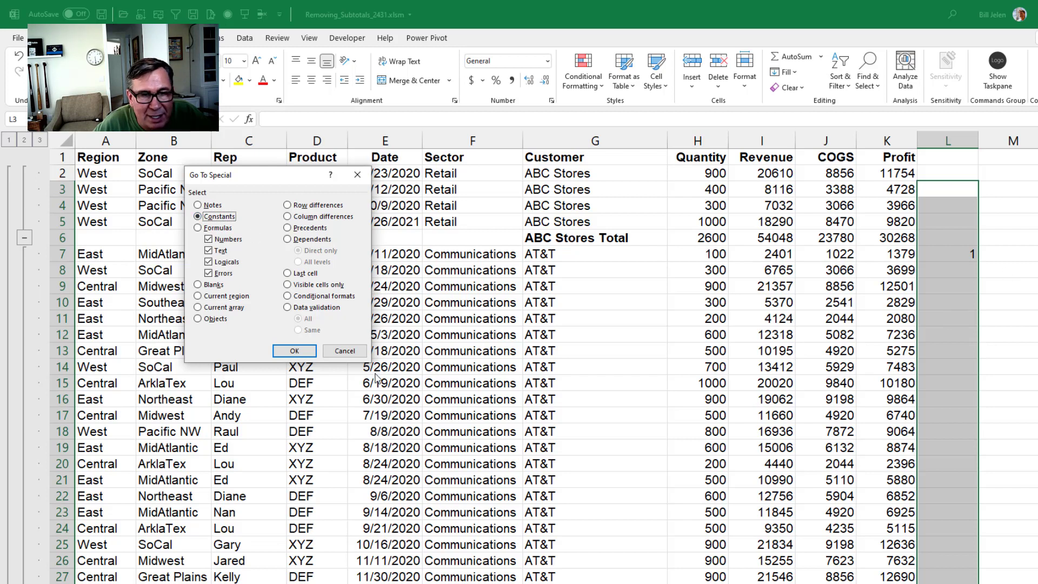
left_click(303, 354)
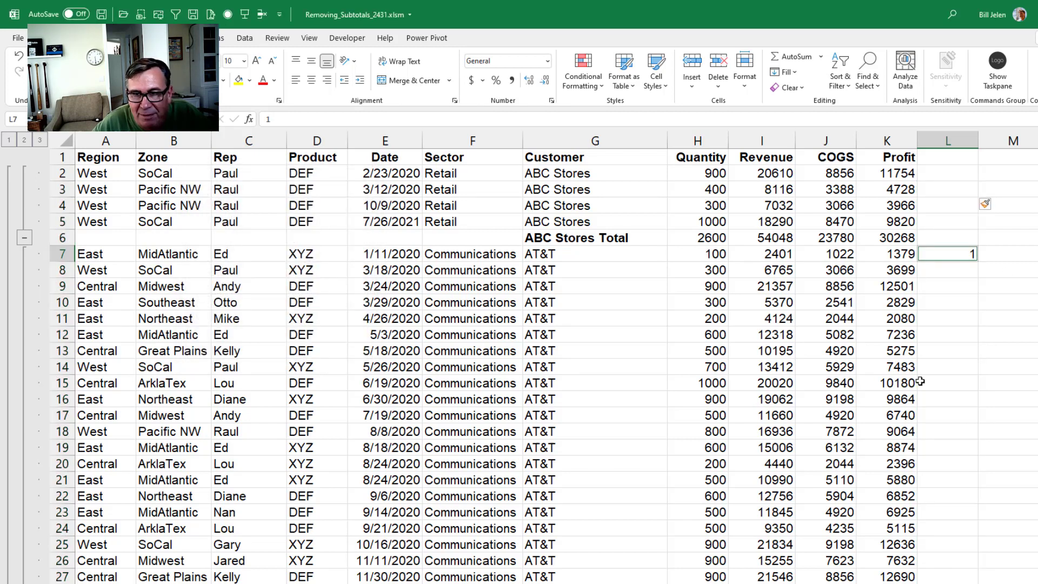
scroll(985, 207, "down", 2)
scroll(1031, 394, "down", 3)
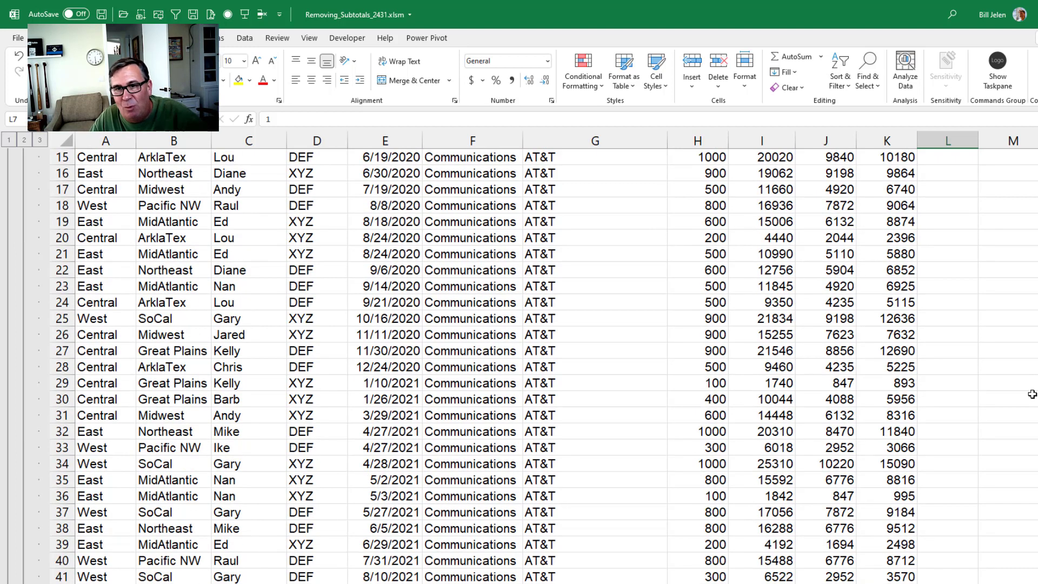
scroll(1031, 394, "down", 3)
scroll(1032, 394, "down", 3)
scroll(1032, 394, "down", 4)
scroll(1031, 394, "down", 2)
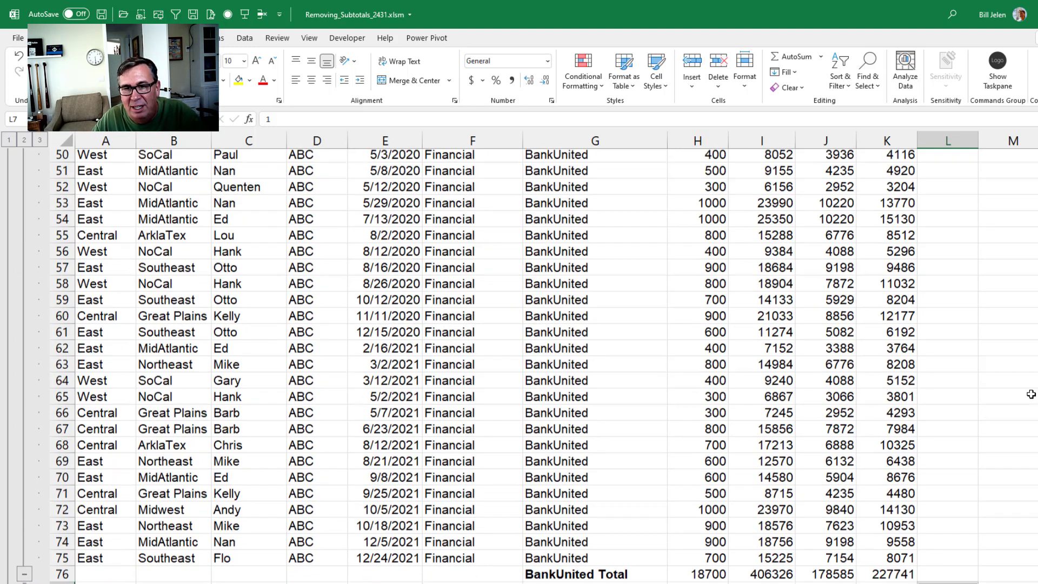
scroll(1031, 394, "down", 3)
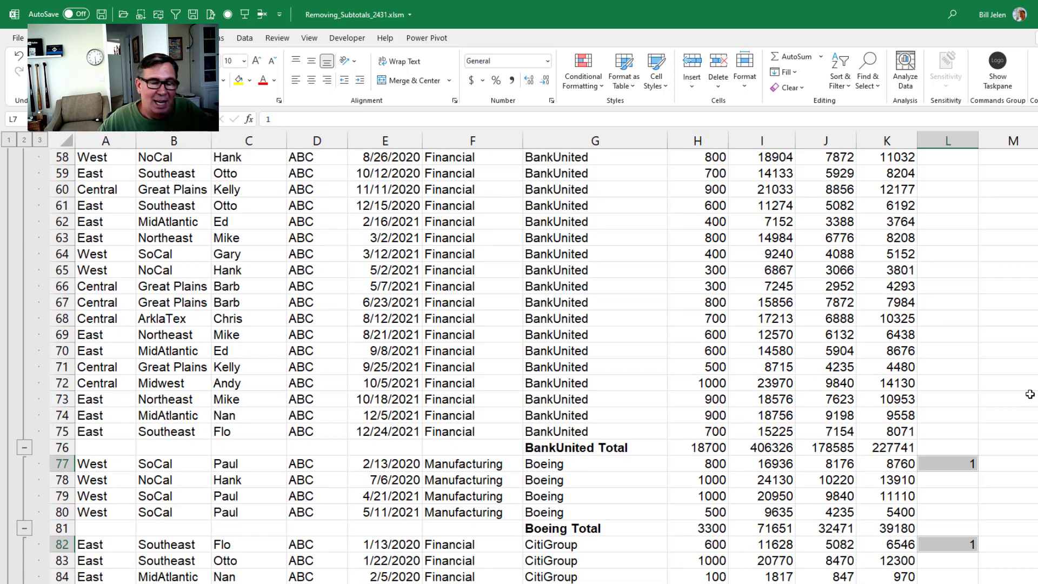
Insert entire rows at the helper 1s, delete helper column L, and go to Buy the Book.
key("alt+i")
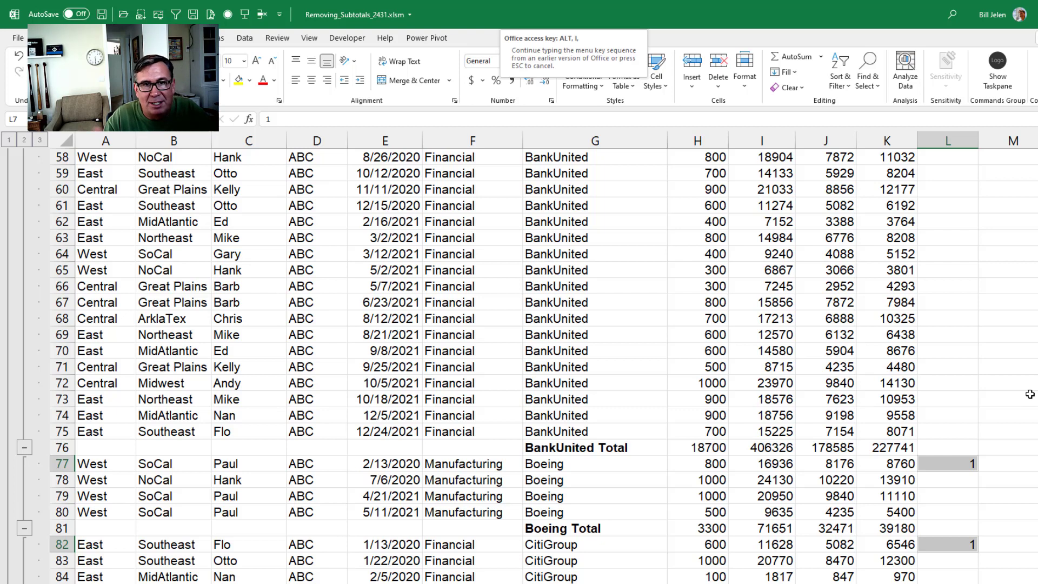
key("r")
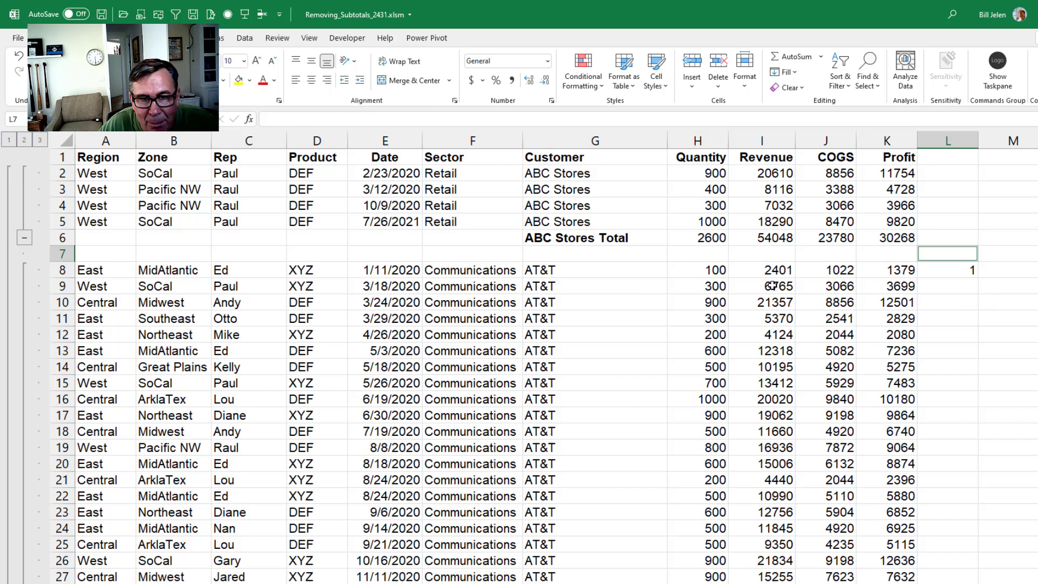
scroll(835, 357, "down", 1)
scroll(835, 358, "down", 6)
scroll(834, 357, "down", 4)
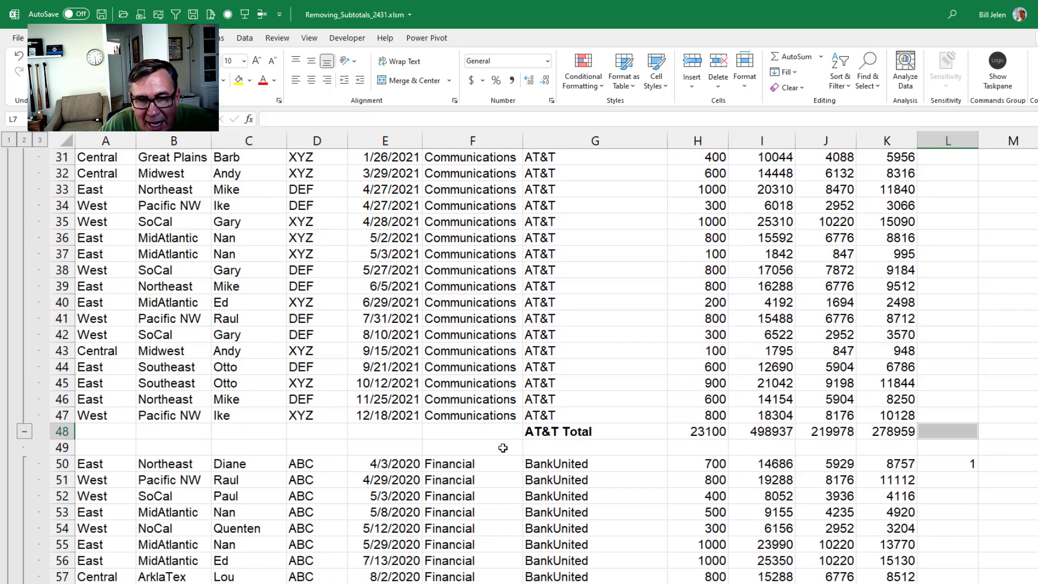
scroll(960, 433, "down", 3)
scroll(958, 438, "down", 3)
scroll(956, 440, "down", 3)
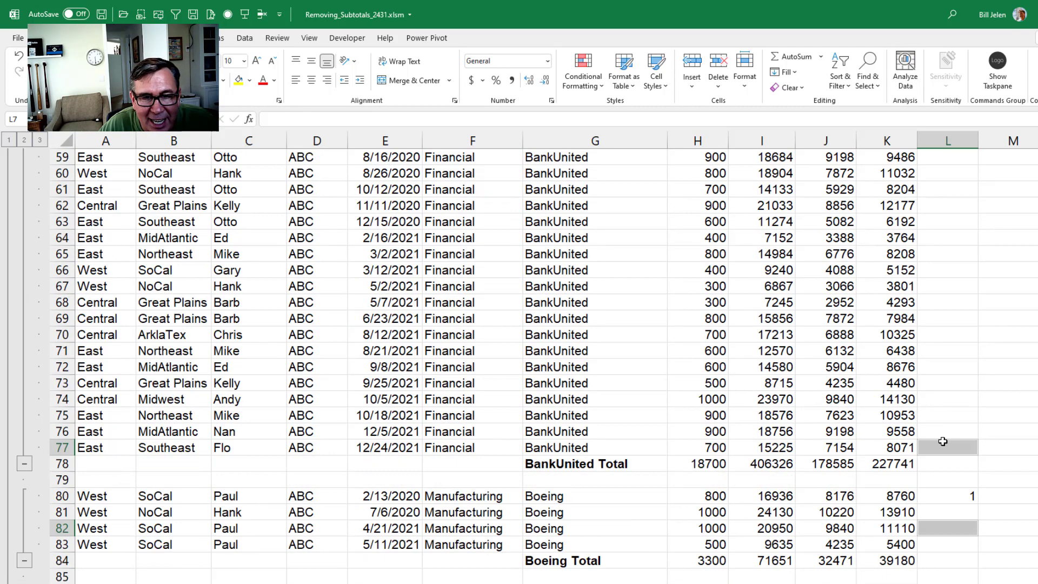
scroll(940, 438, "down", 3)
left_click(950, 139)
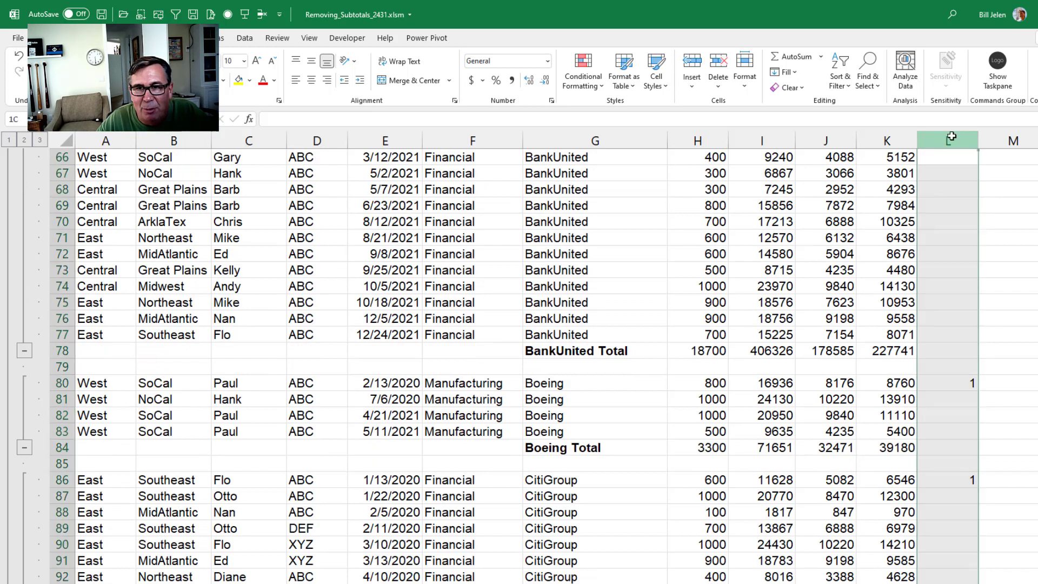
key("ctrl+Home")
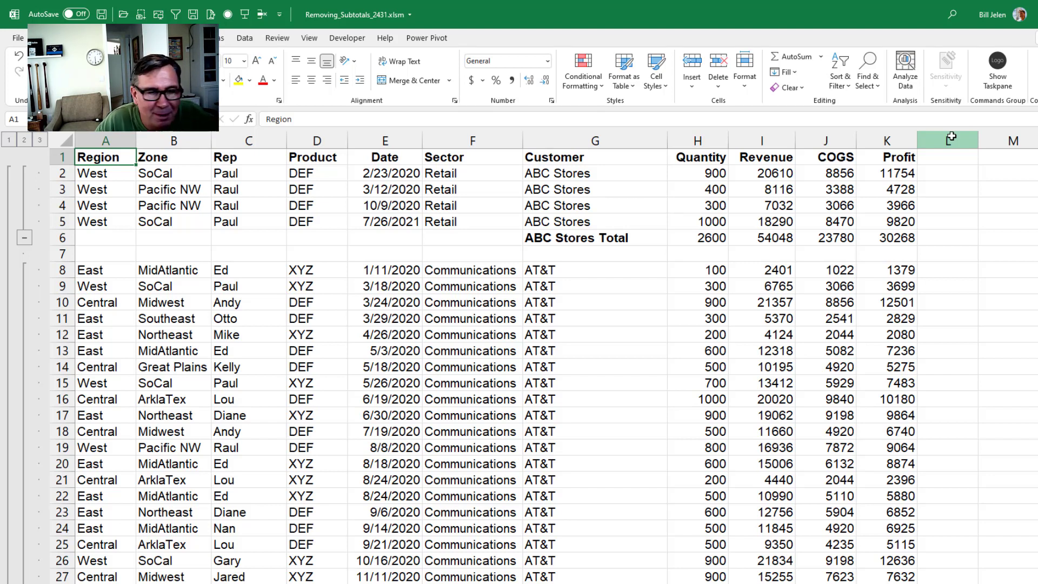
key("ctrl+Page_Down")
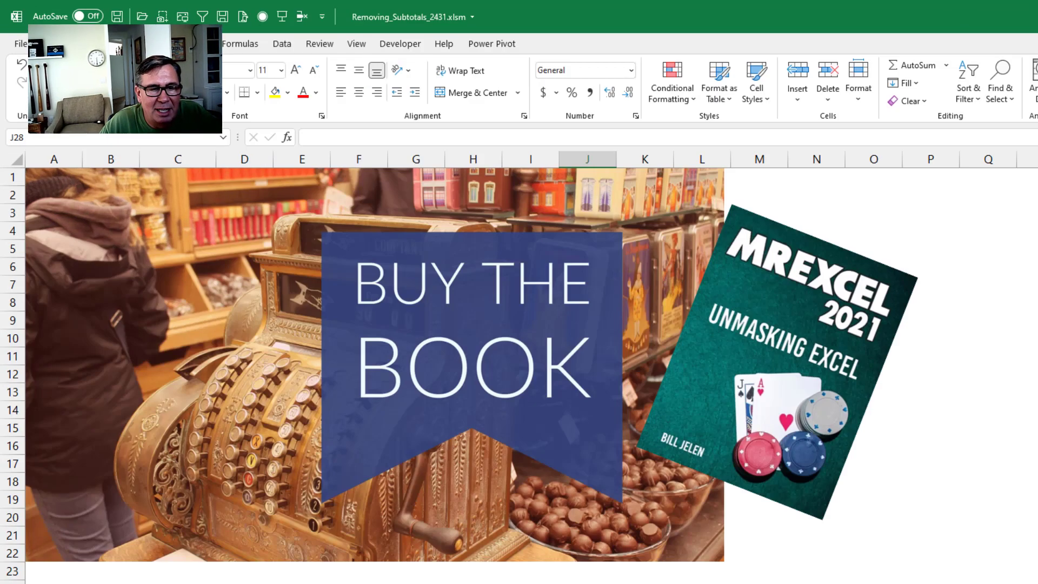
Advance past the Like, Subscribe, Ring the Bell sheet to the closing theme credits sheet.
key("ctrl+Page_Down")
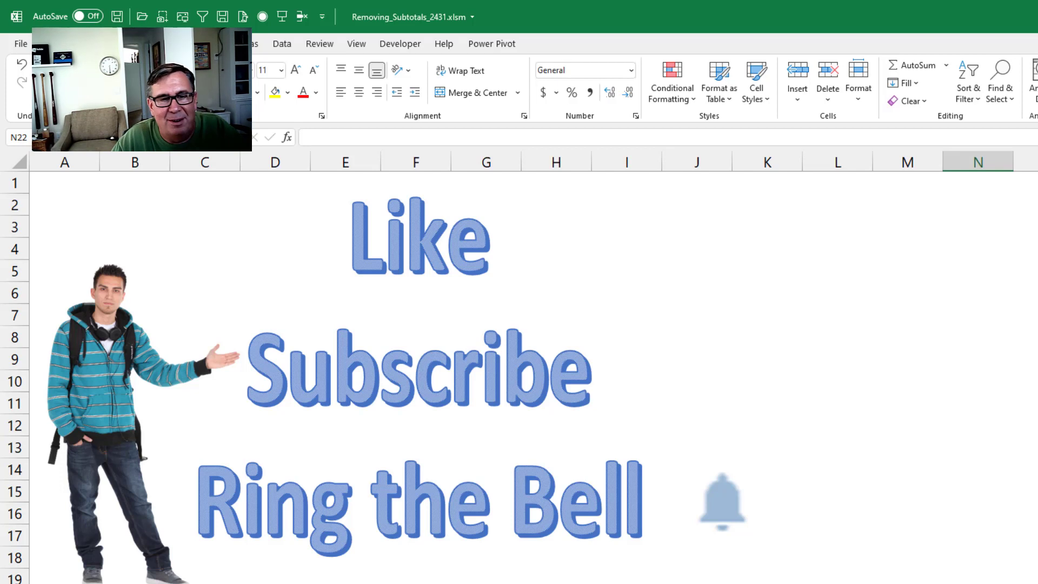
key("ctrl+Page_Down")
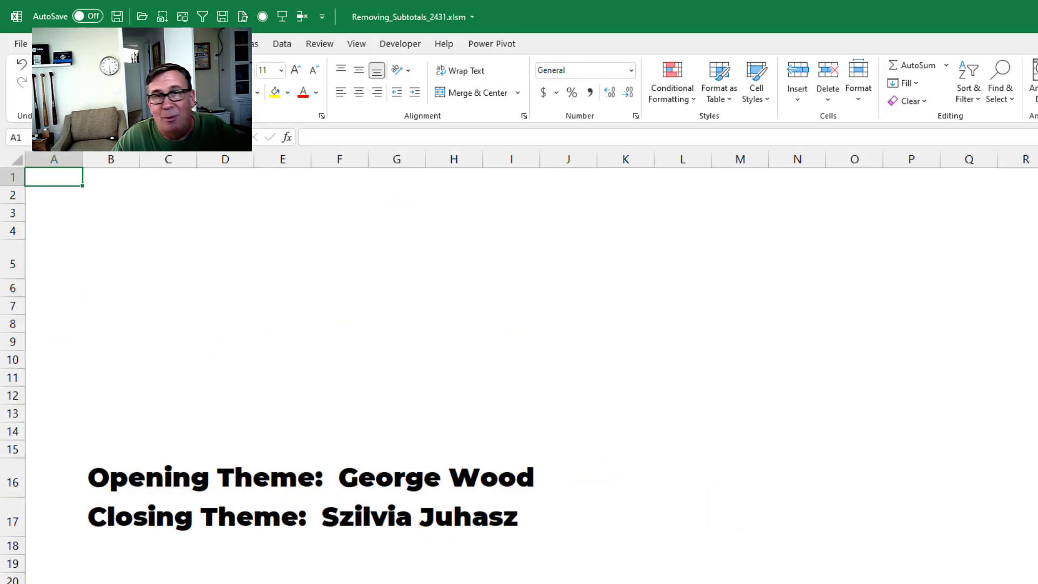